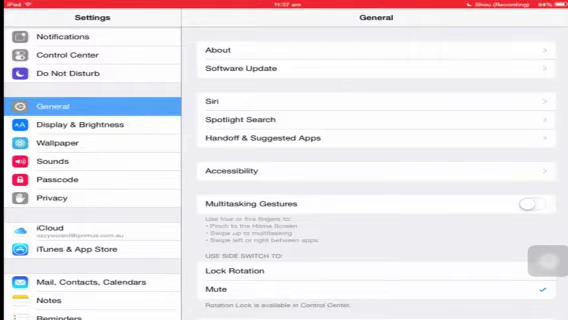
- Check Software Update confirms iOS 8.1.3 is current, then go to the home screen
{"action": "left_click", "coordinate": [300, 68]}
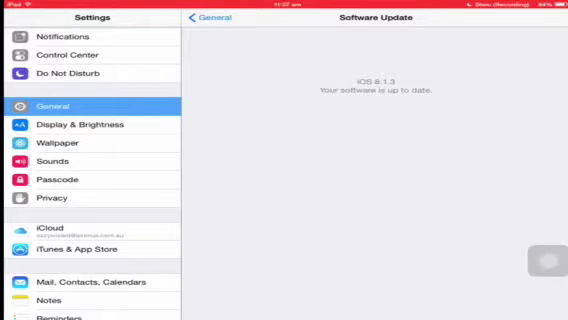
{"action": "key", "text": "super"}
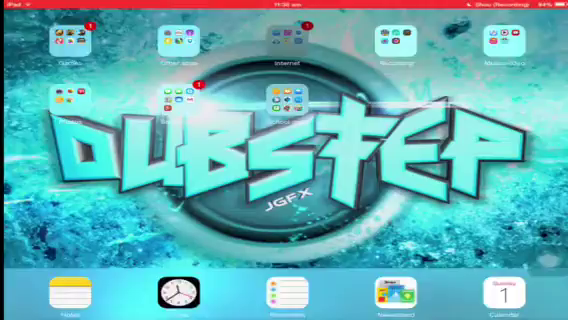
- Launch Safari from the Internet folder on the home screen
{"action": "left_click", "coordinate": [287, 40]}
{"action": "left_click", "coordinate": [287, 250]}
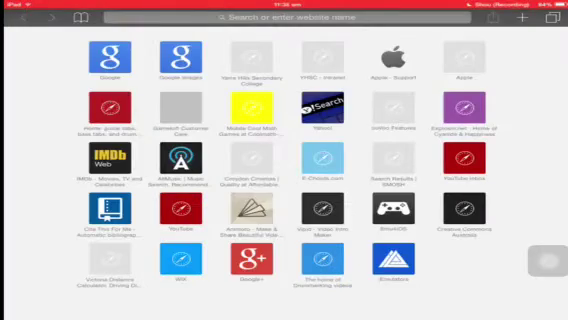
- Start entering shou.tv/i in Safari's address bar to get Shou
{"action": "left_click", "coordinate": [287, 17]}
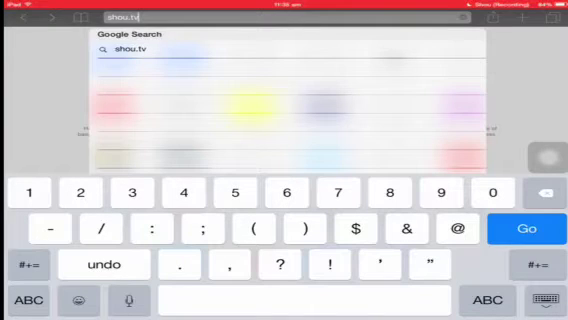
{"action": "type", "text": "/"}
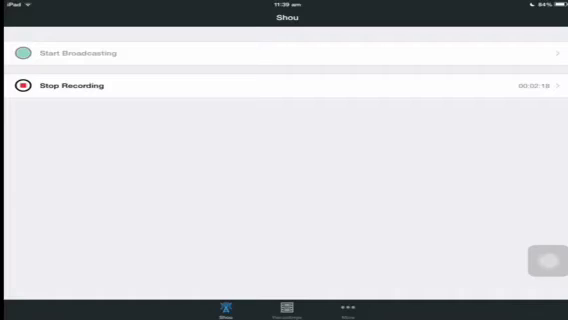
- Exit Shou to the home screen, leaving the recording running in the background
{"action": "key", "text": "super"}
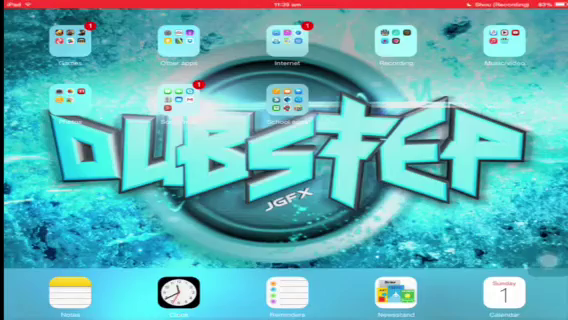
{"action": "left_click", "coordinate": [287, 40]}
{"action": "left_click", "coordinate": [287, 250]}
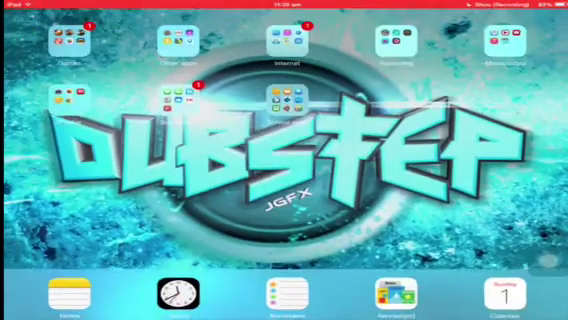
{"action": "left_click", "coordinate": [395, 40]}
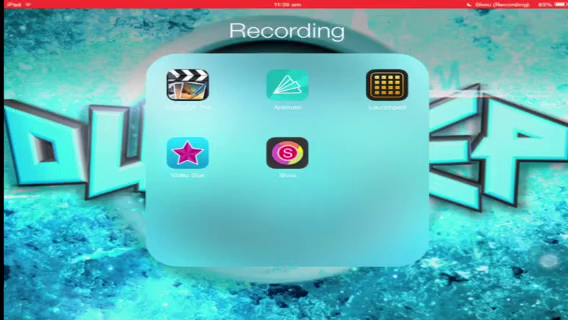
{"action": "left_click", "coordinate": [287, 152]}
{"action": "left_click", "coordinate": [287, 308]}
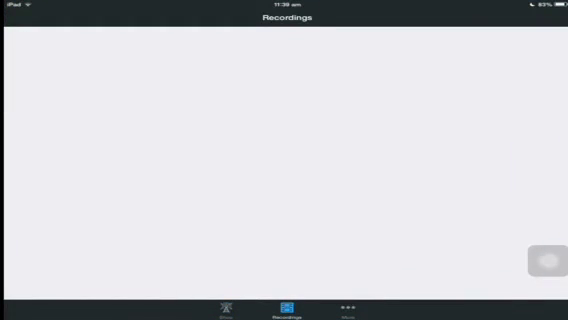
{"action": "left_click", "coordinate": [226, 308]}
{"action": "key", "text": "Home"}
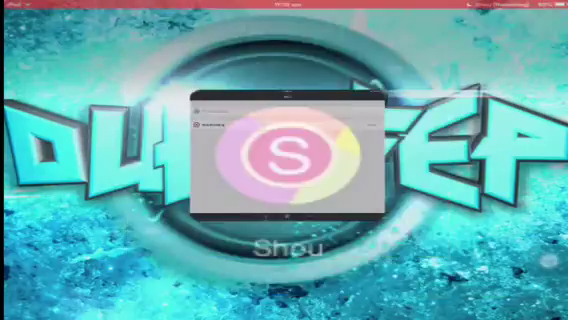
{"action": "left_click", "coordinate": [284, 280]}
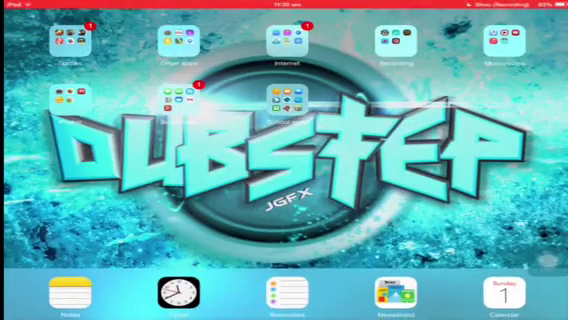